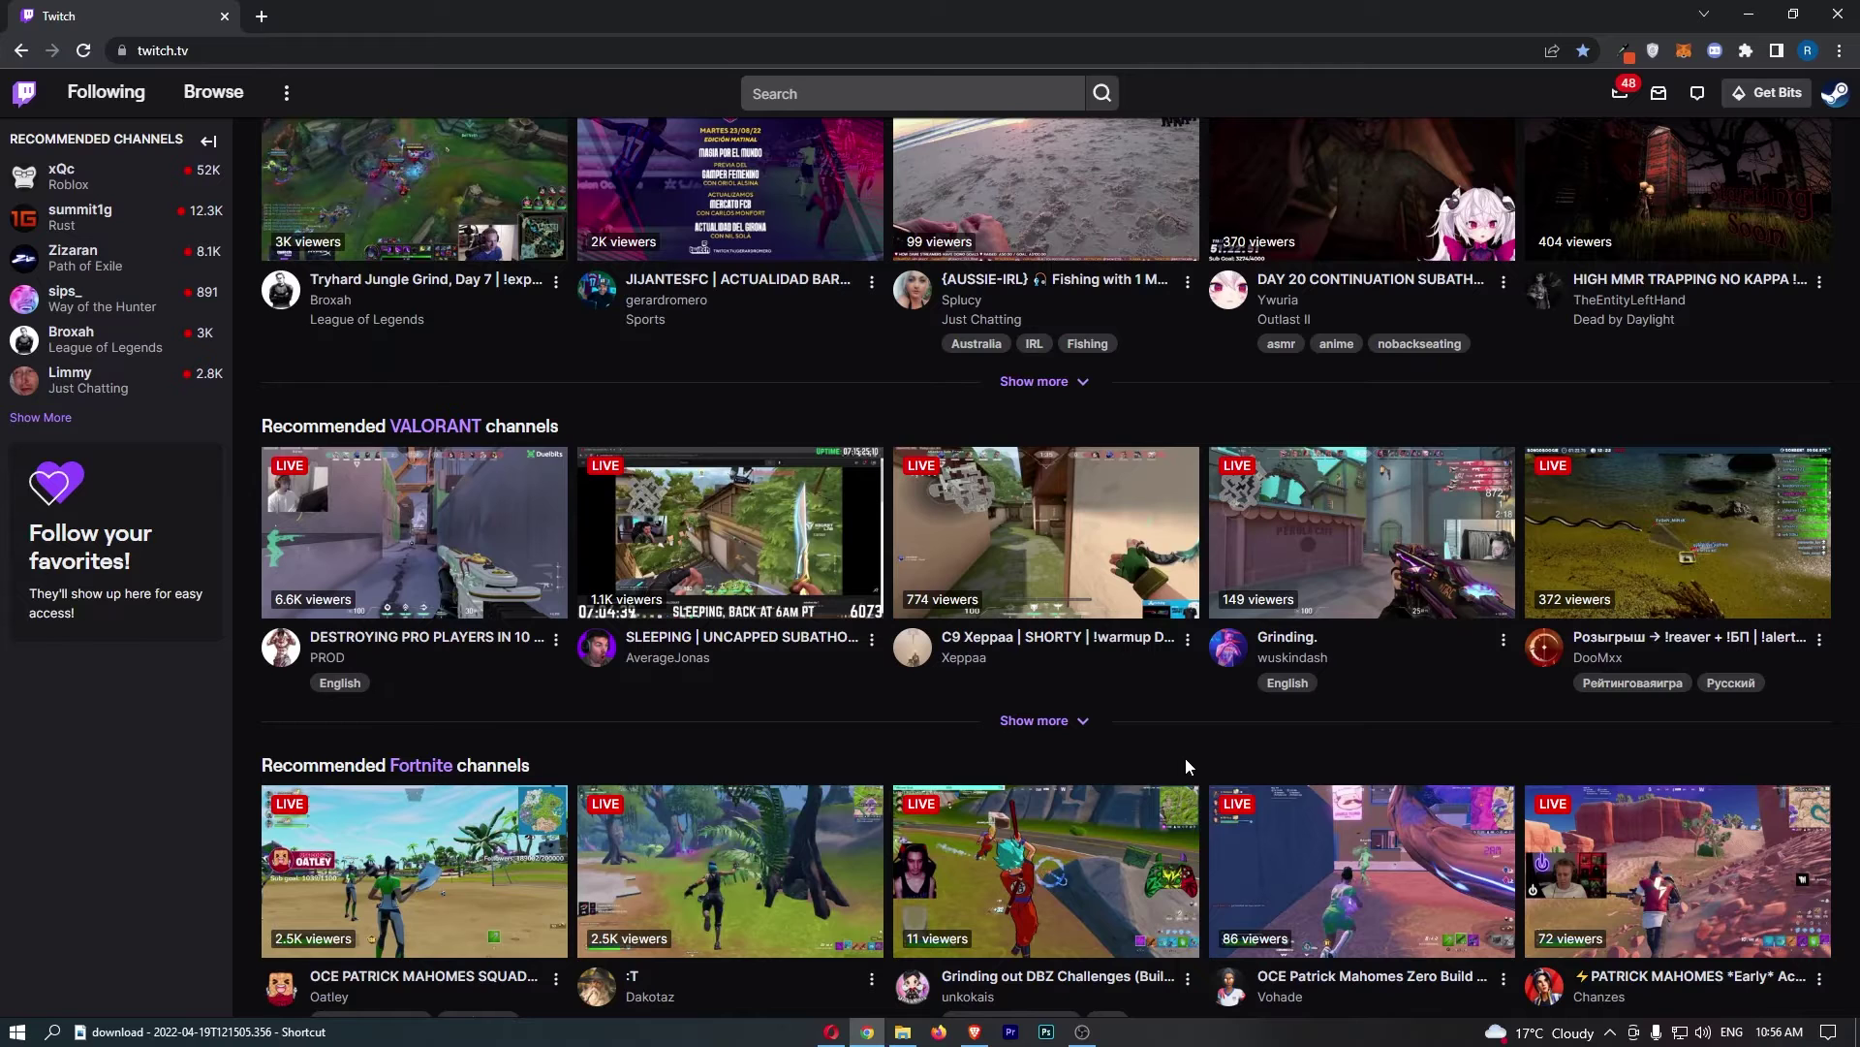
Step: Go to the Softwareking channel page from the account avatar menu
click(1833, 96)
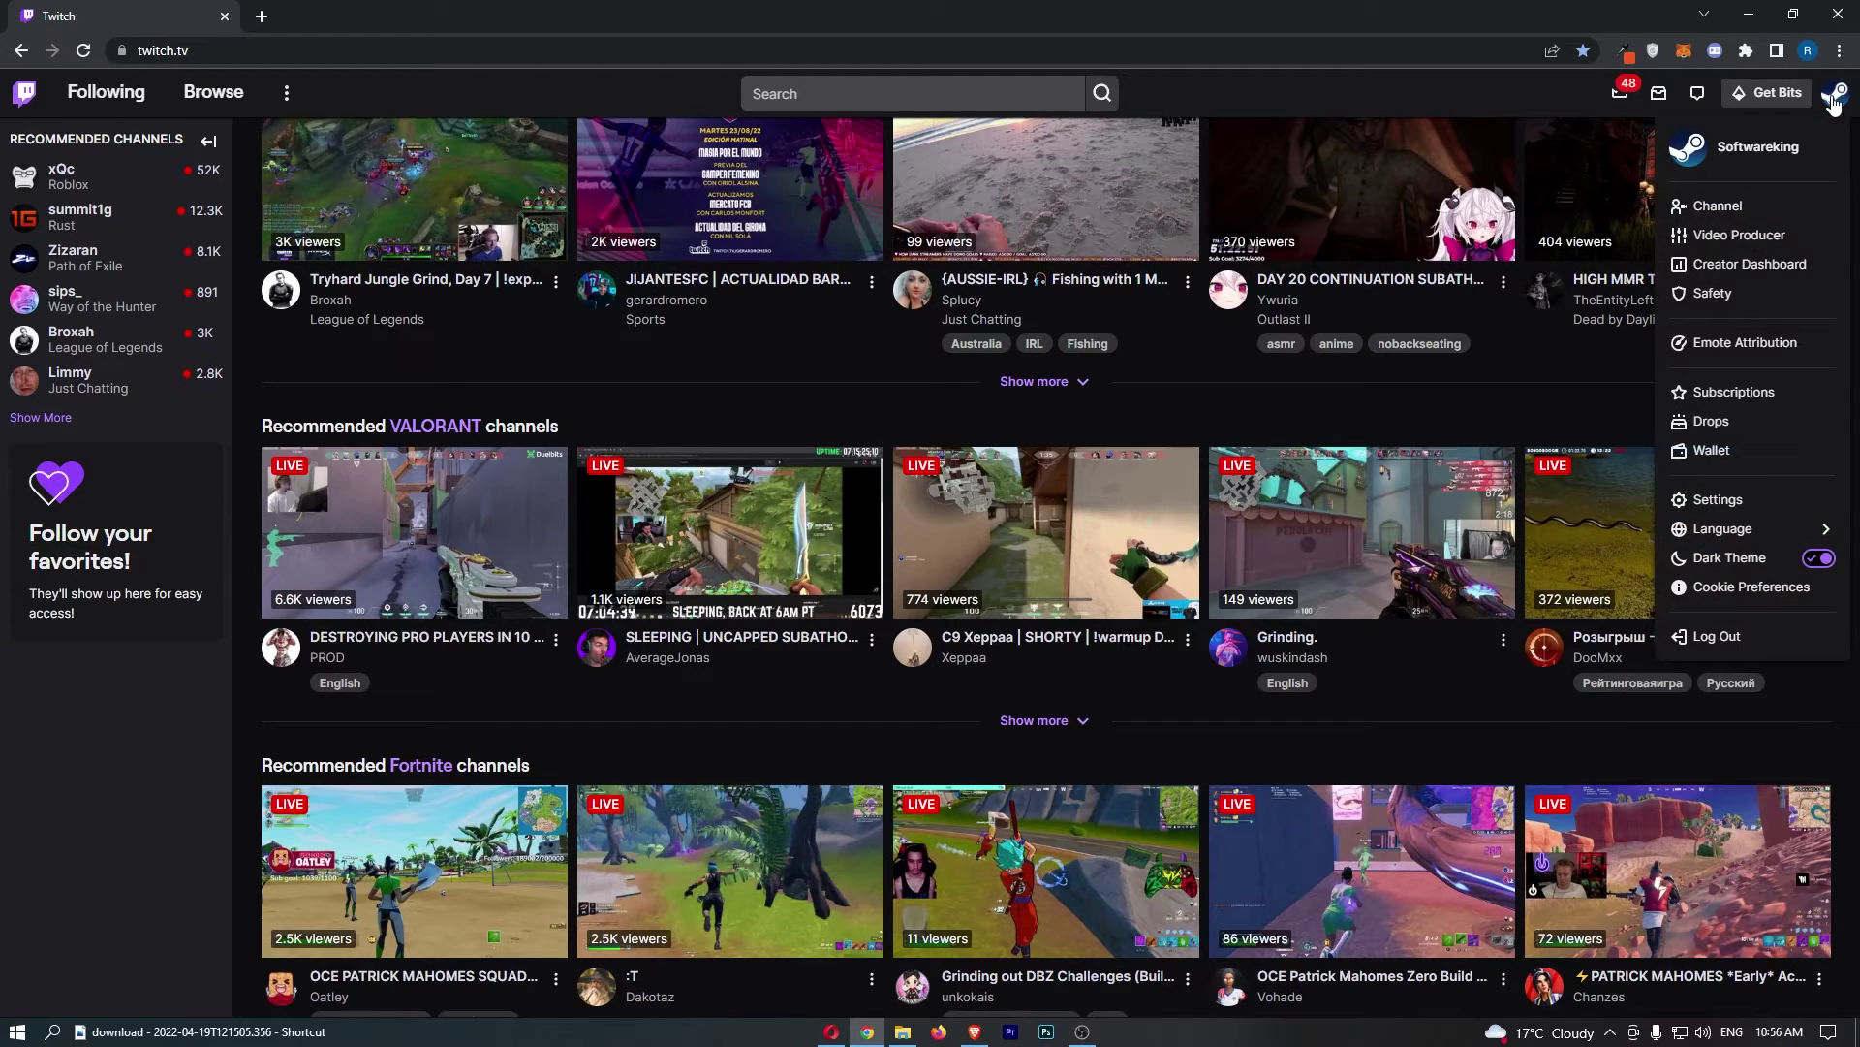
click(1713, 208)
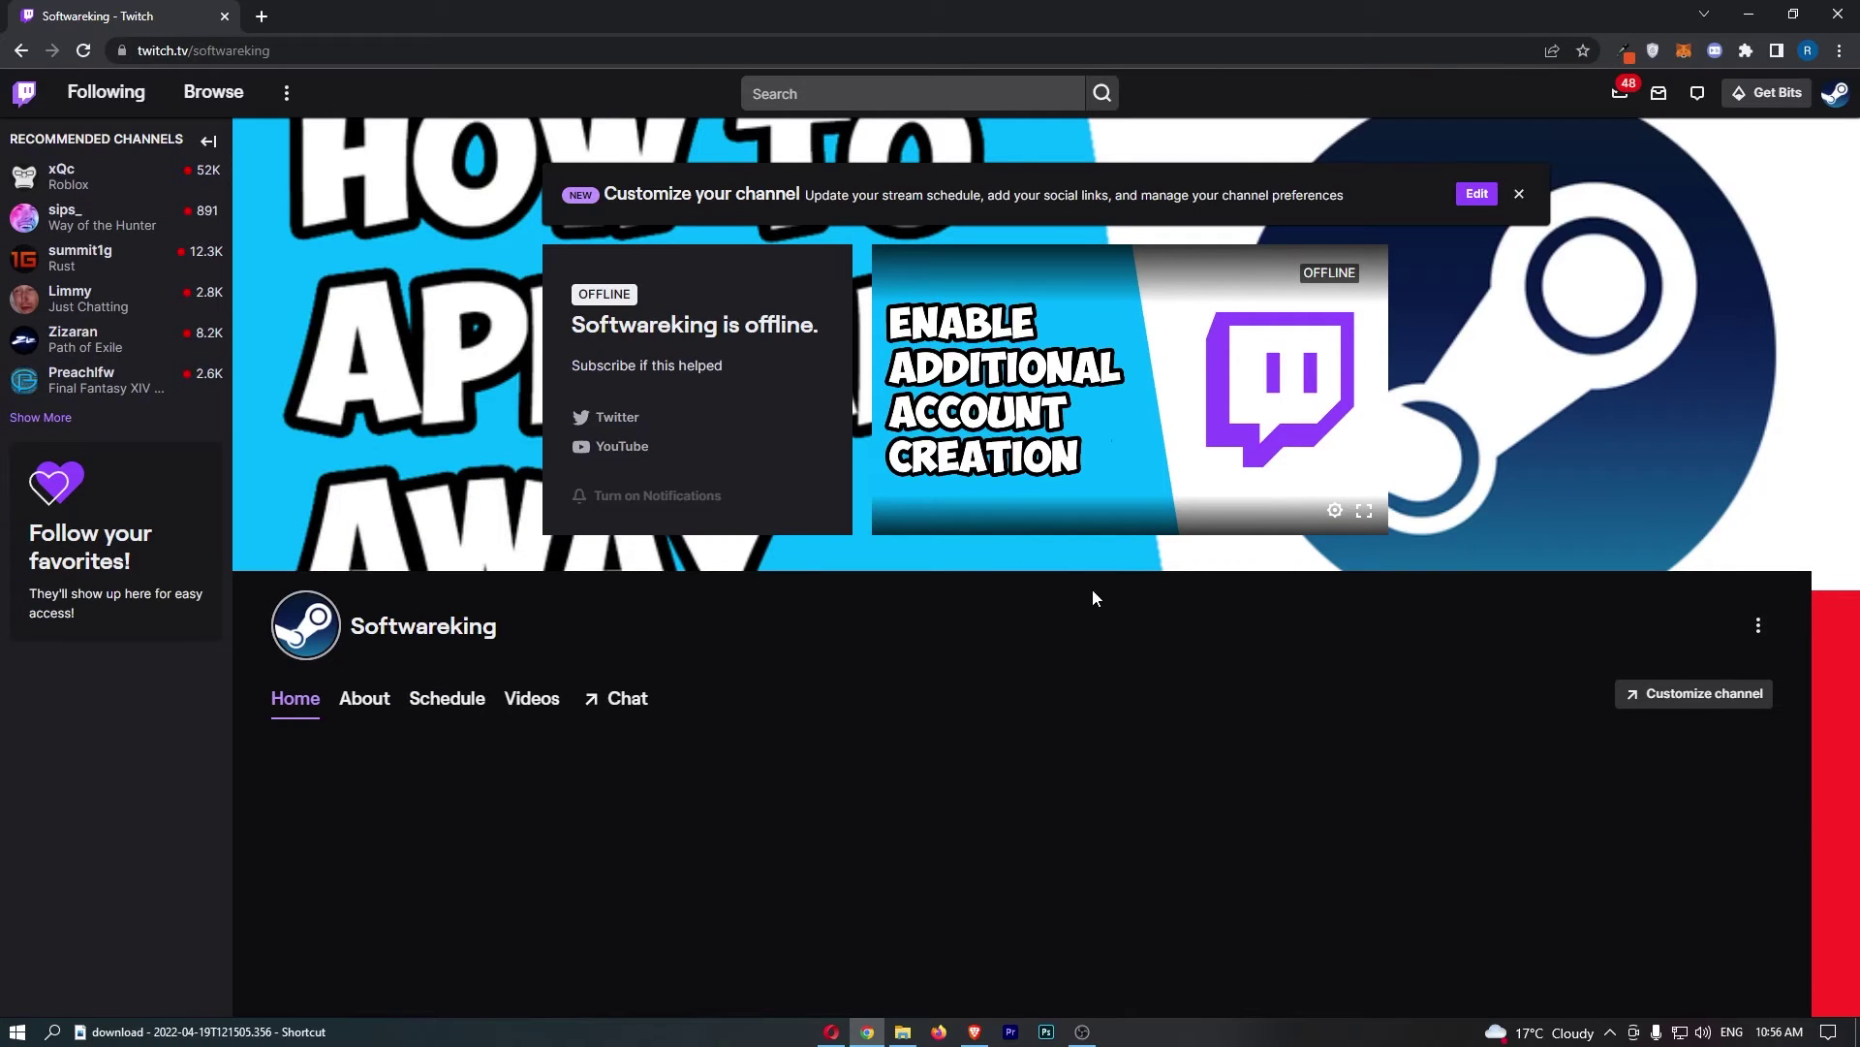
Step: Open Stream Manager in the Creator Dashboard via Customize channel
click(1701, 697)
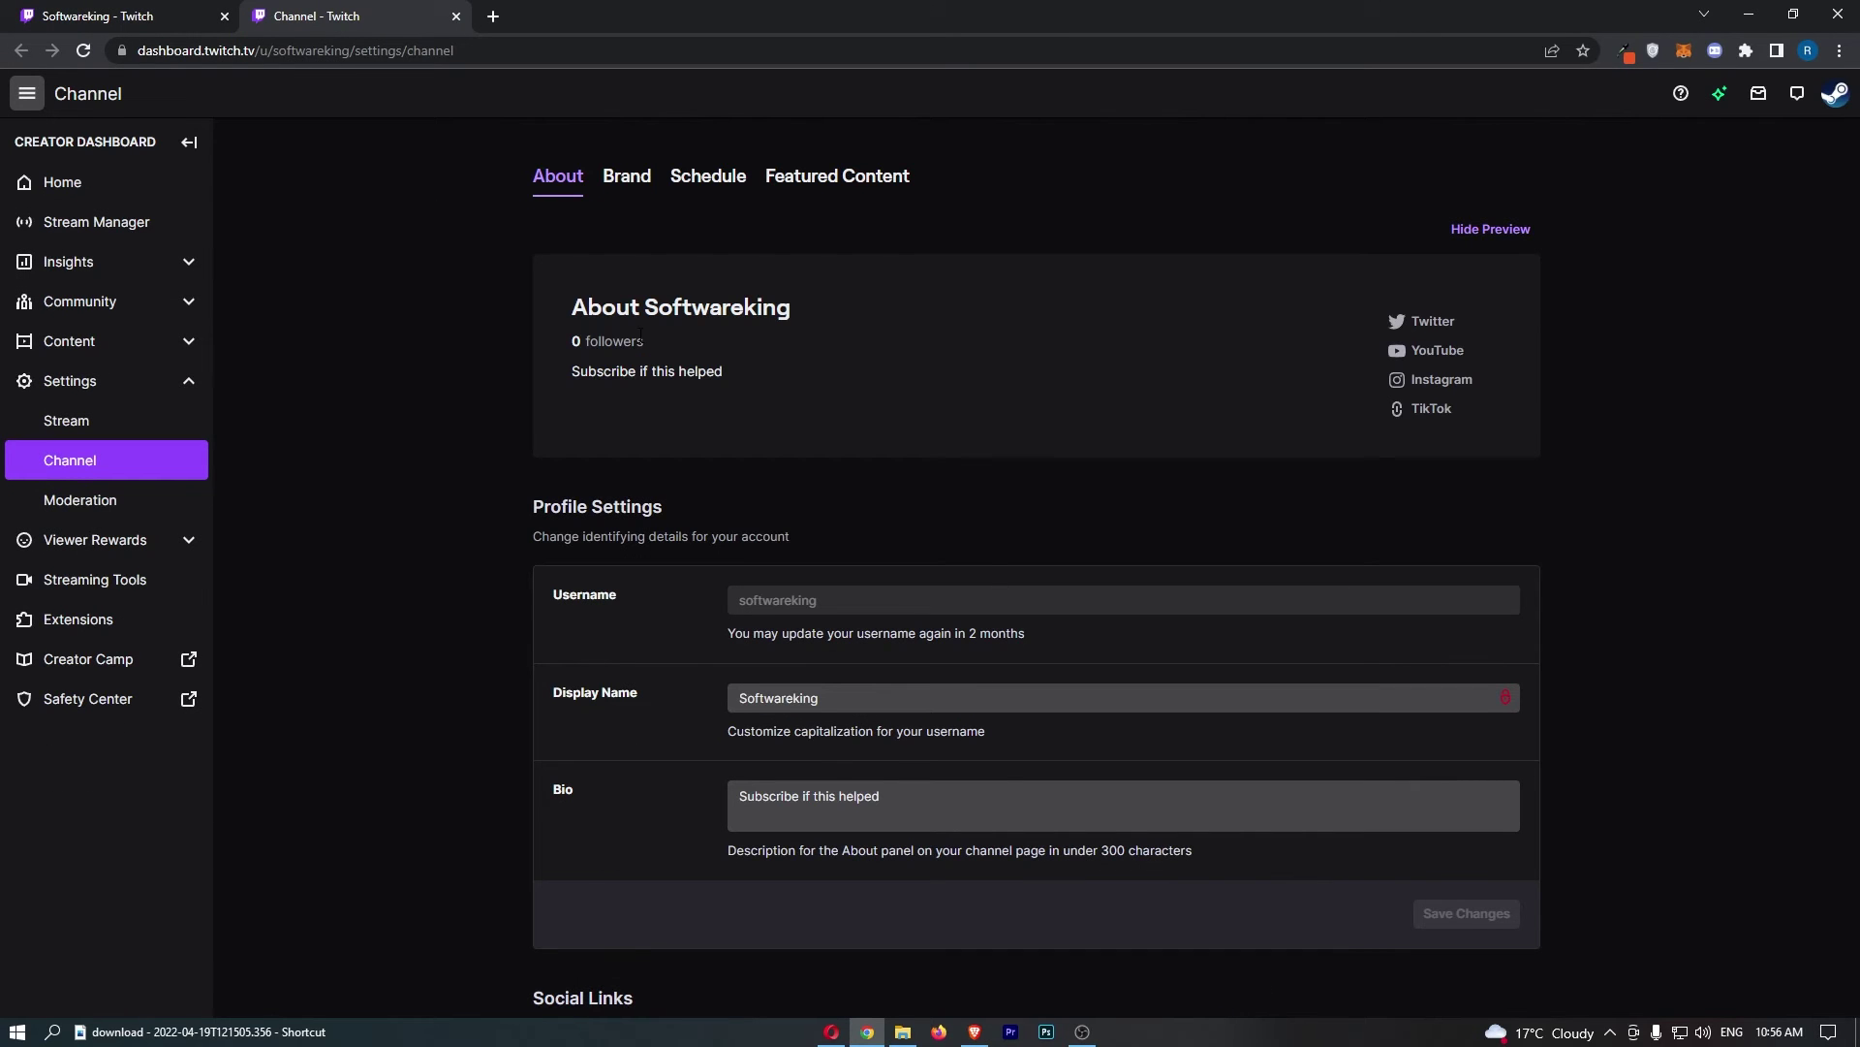
click(102, 227)
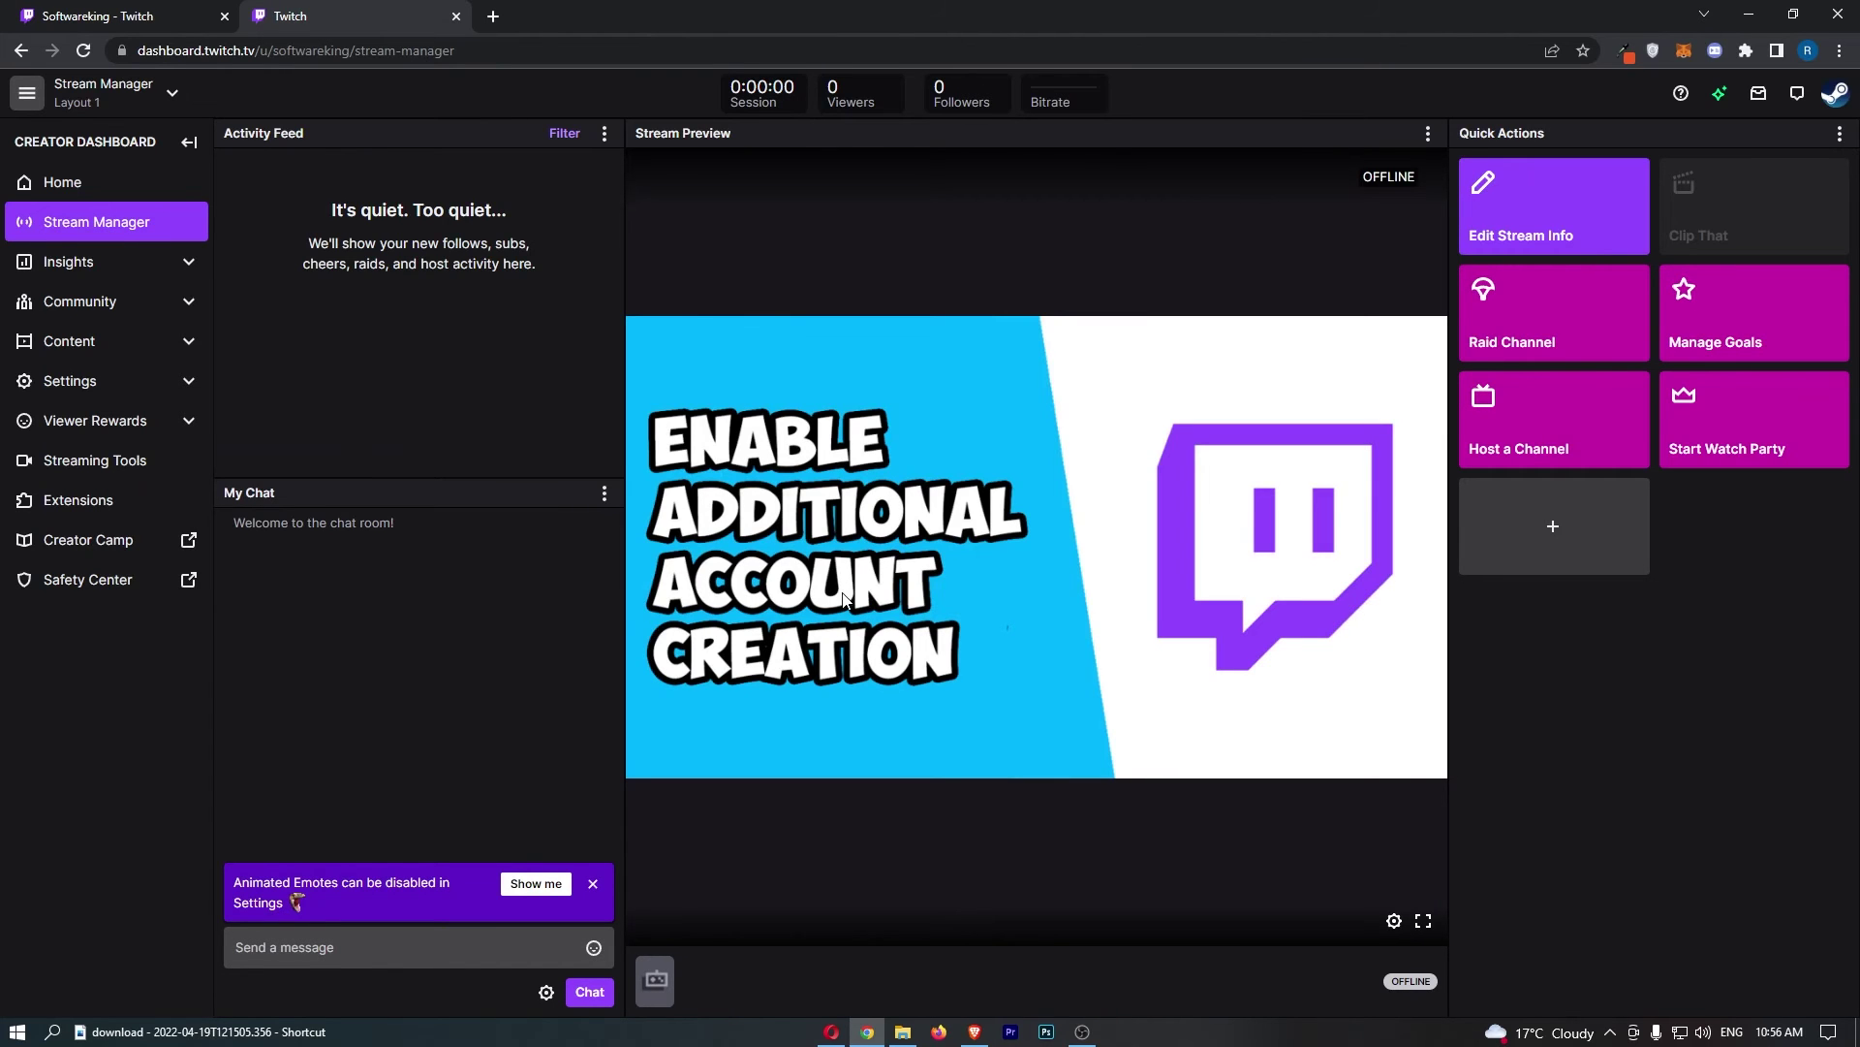
Step: Add Clear Chat History from the Manage Your Chat quick-action catalogue
click(1550, 533)
scroll(1068, 581, down, 1)
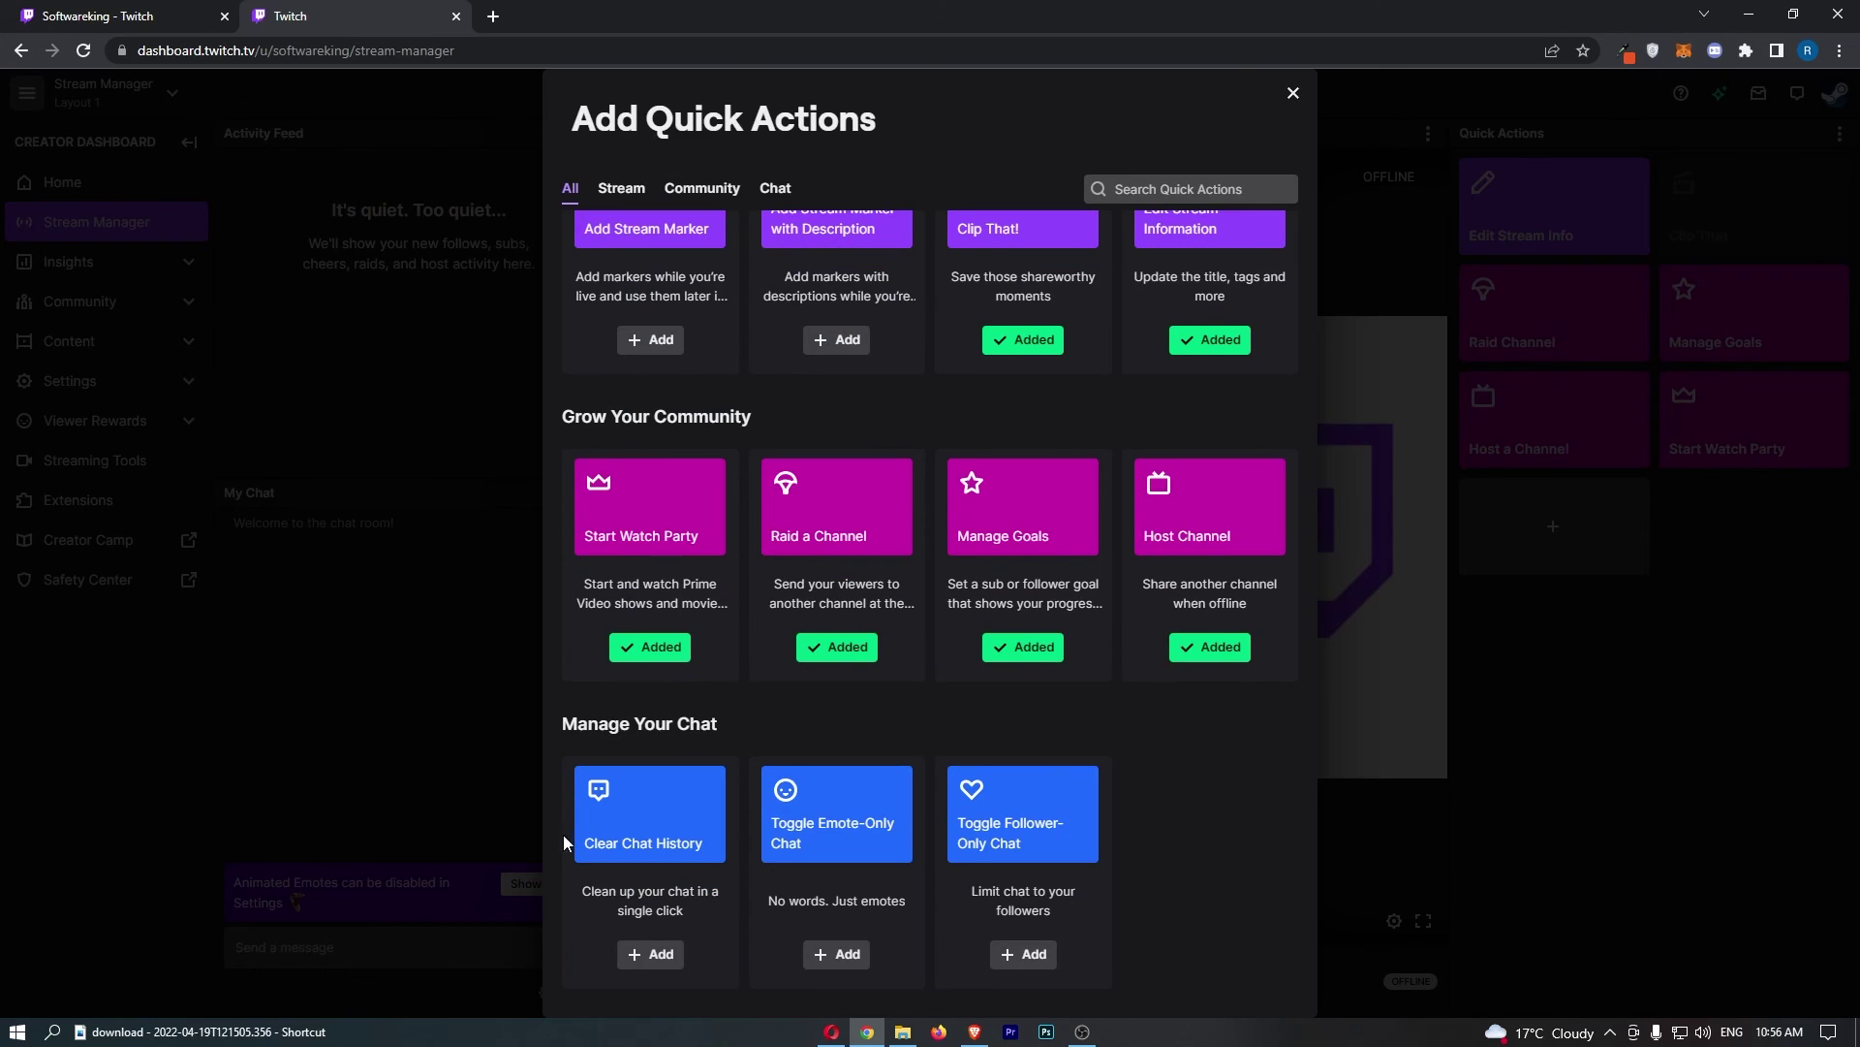
click(654, 956)
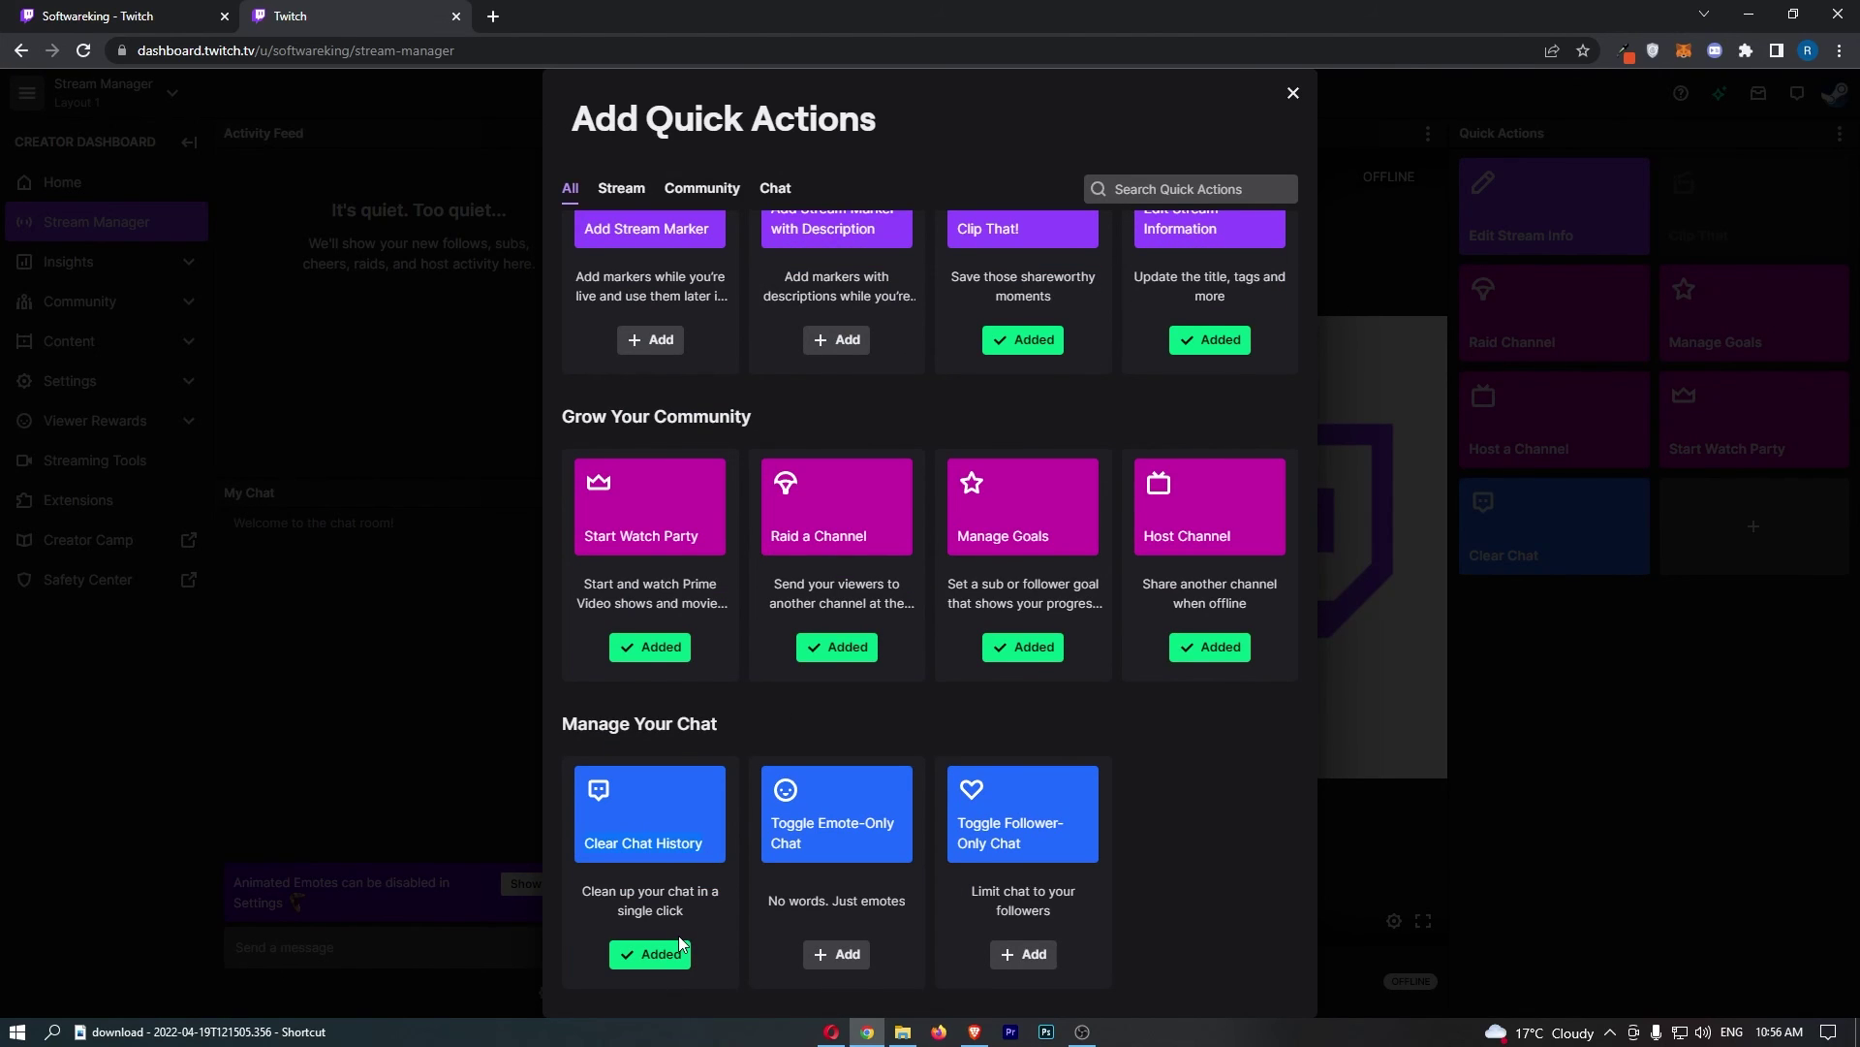